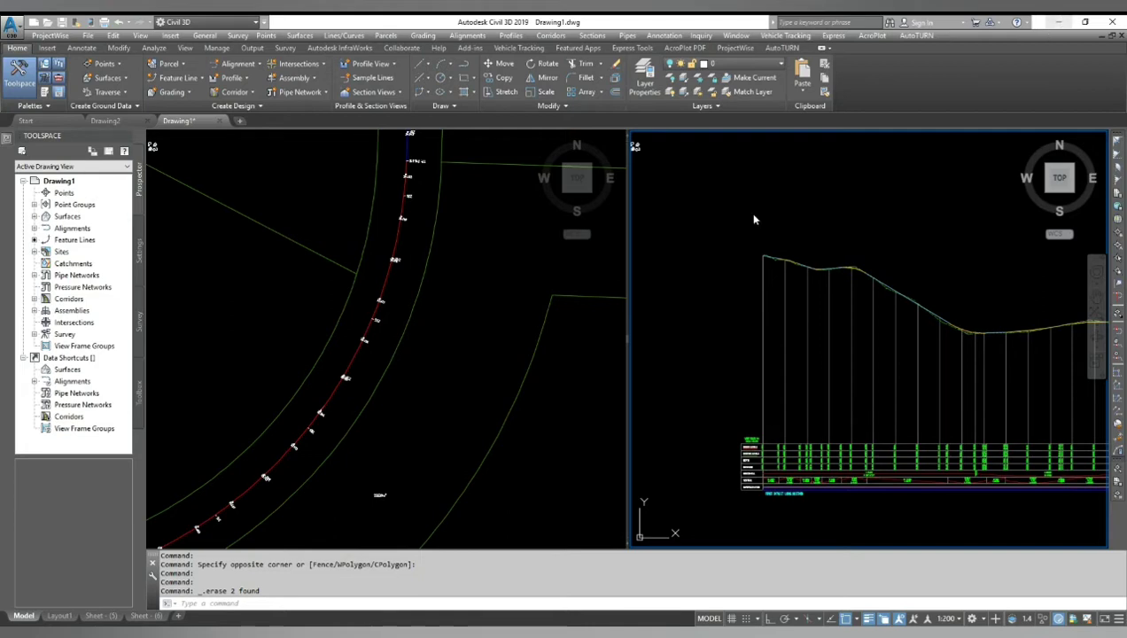
- Zoom out the plan viewport to show the whole road corridor and surrounding parcels
{"action": "left_click", "coordinate": [372, 372]}
{"action": "scroll", "coordinate": [398, 364], "scroll_direction": "down", "scroll_amount": 5}
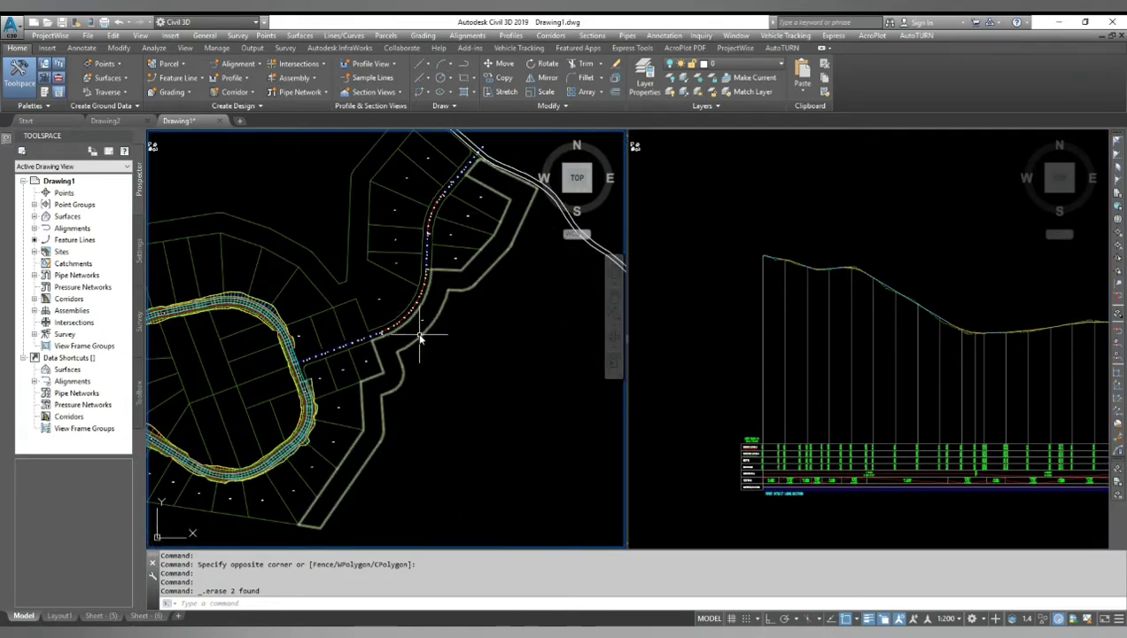
- Zoom in on the profile crest where grades diverge, then bring the First Street curve into view
{"action": "left_click", "coordinate": [868, 315]}
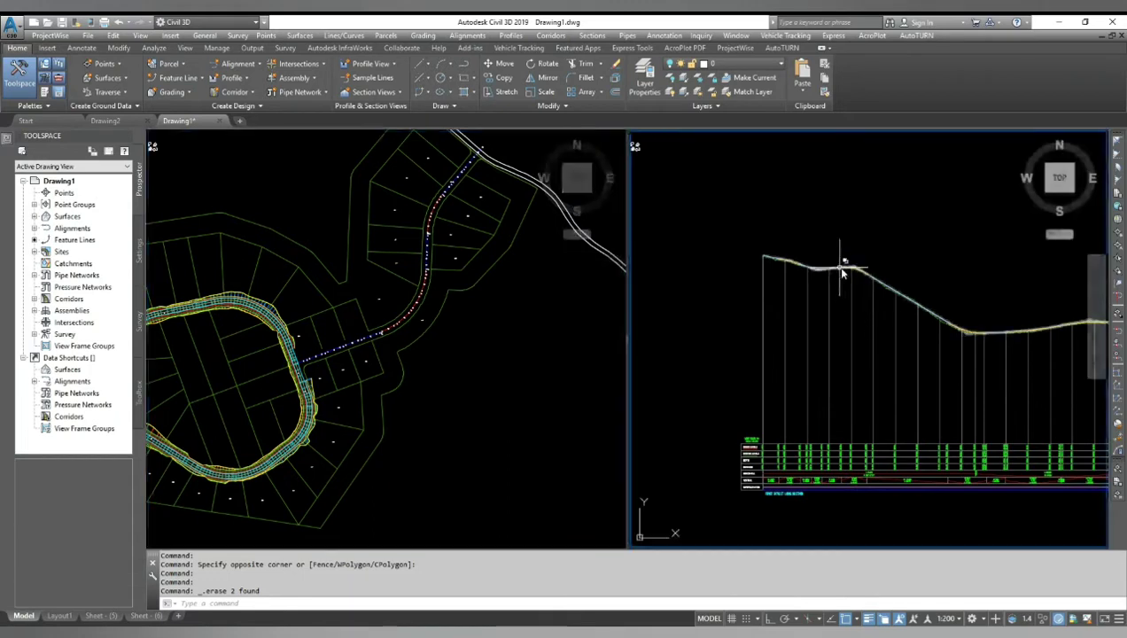
{"action": "scroll", "coordinate": [1035, 341], "scroll_direction": "up", "scroll_amount": 2}
{"action": "scroll", "coordinate": [1028, 350], "scroll_direction": "down", "scroll_amount": 2}
{"action": "scroll", "coordinate": [748, 264], "scroll_direction": "up", "scroll_amount": 2}
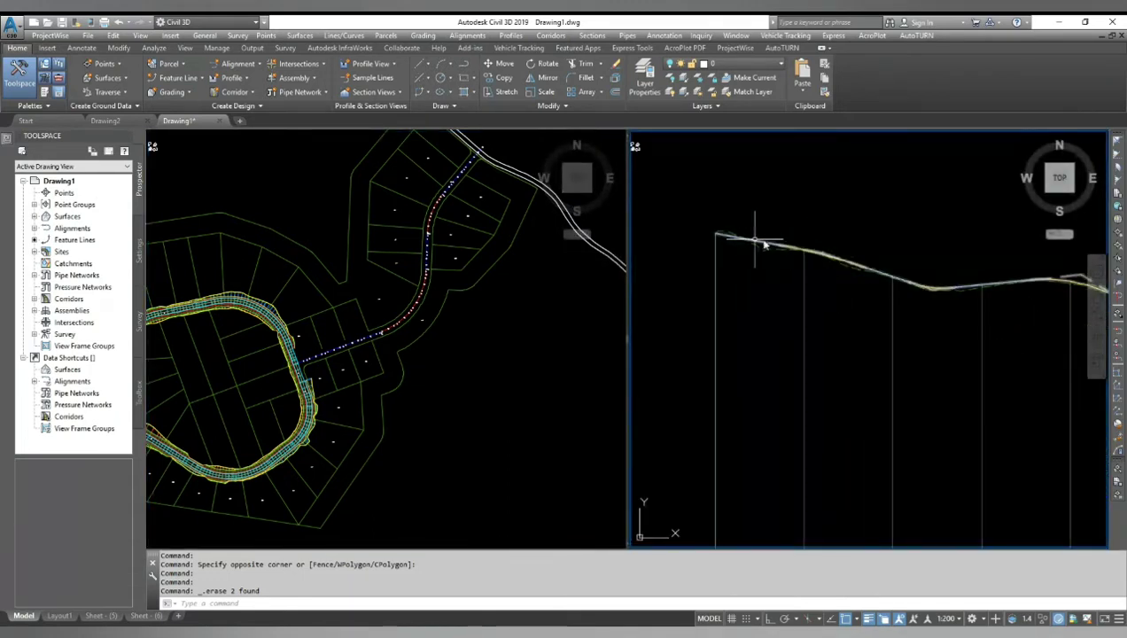
{"action": "scroll", "coordinate": [871, 272], "scroll_direction": "up", "scroll_amount": 2}
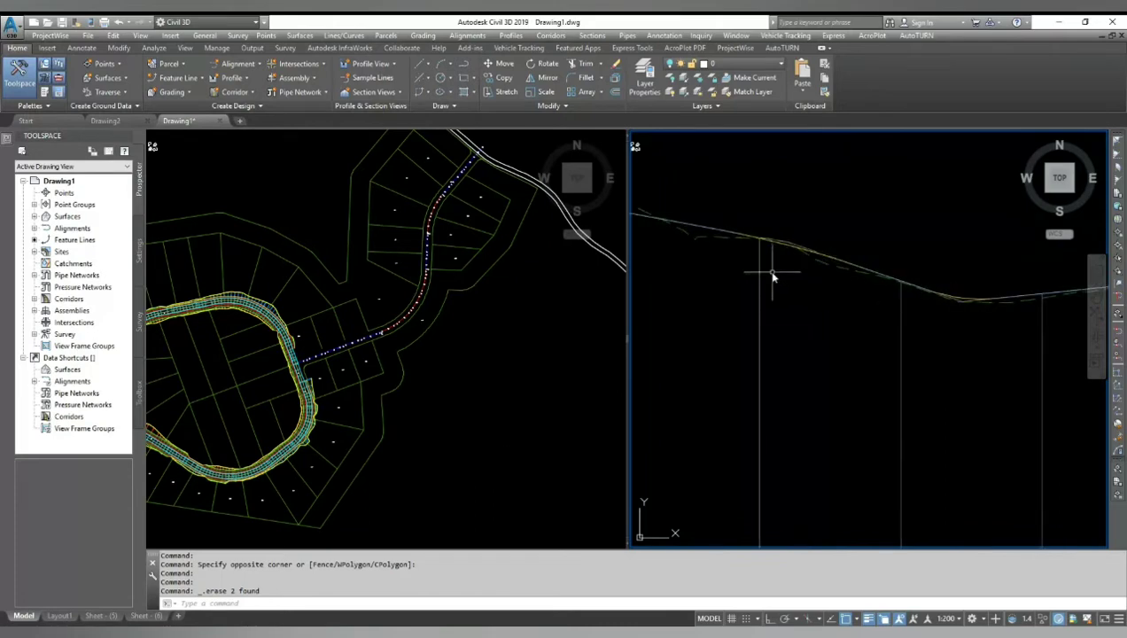
{"action": "scroll", "coordinate": [740, 257], "scroll_direction": "down", "scroll_amount": 2}
{"action": "scroll", "coordinate": [1019, 295], "scroll_direction": "up", "scroll_amount": 3}
{"action": "scroll", "coordinate": [729, 251], "scroll_direction": "down", "scroll_amount": 3}
{"action": "scroll", "coordinate": [956, 314], "scroll_direction": "up", "scroll_amount": 2}
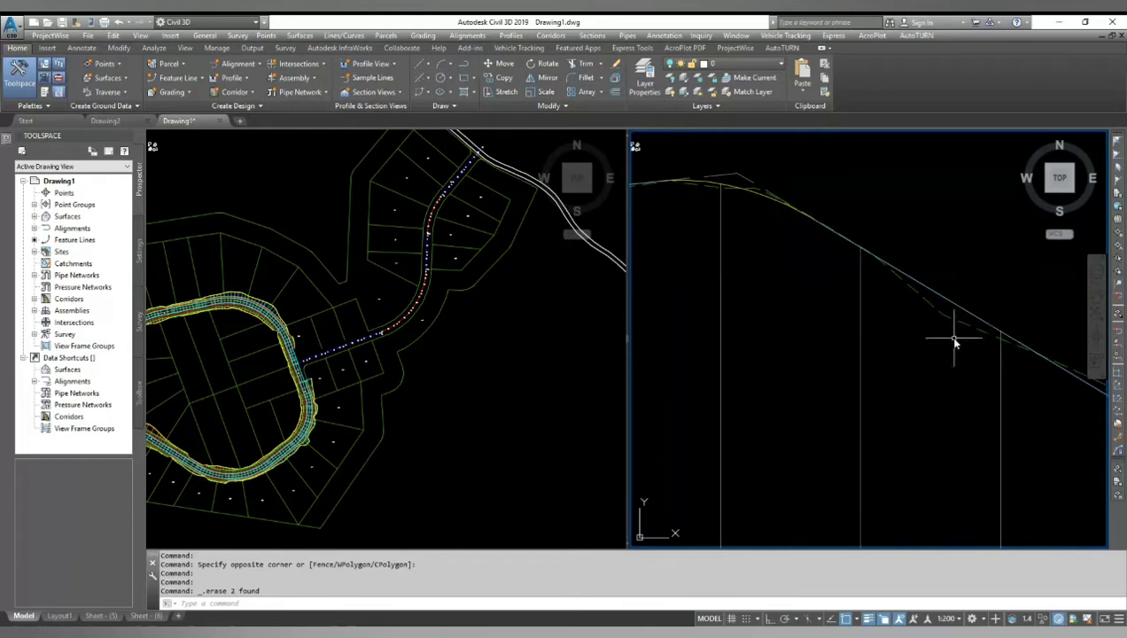
{"action": "mouse_move", "coordinate": [955, 345]}
{"action": "scroll", "coordinate": [381, 345], "scroll_direction": "up", "scroll_amount": 8}
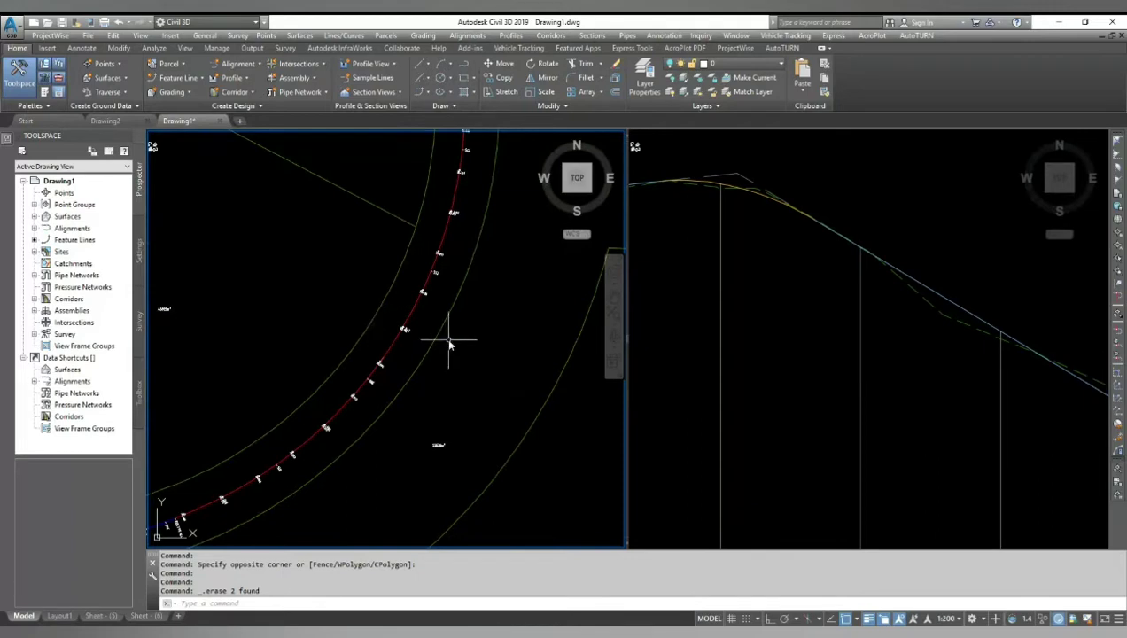
- Zoom the profile viewport out to show the full profile and its data bands
{"action": "mouse_move", "coordinate": [447, 340]}
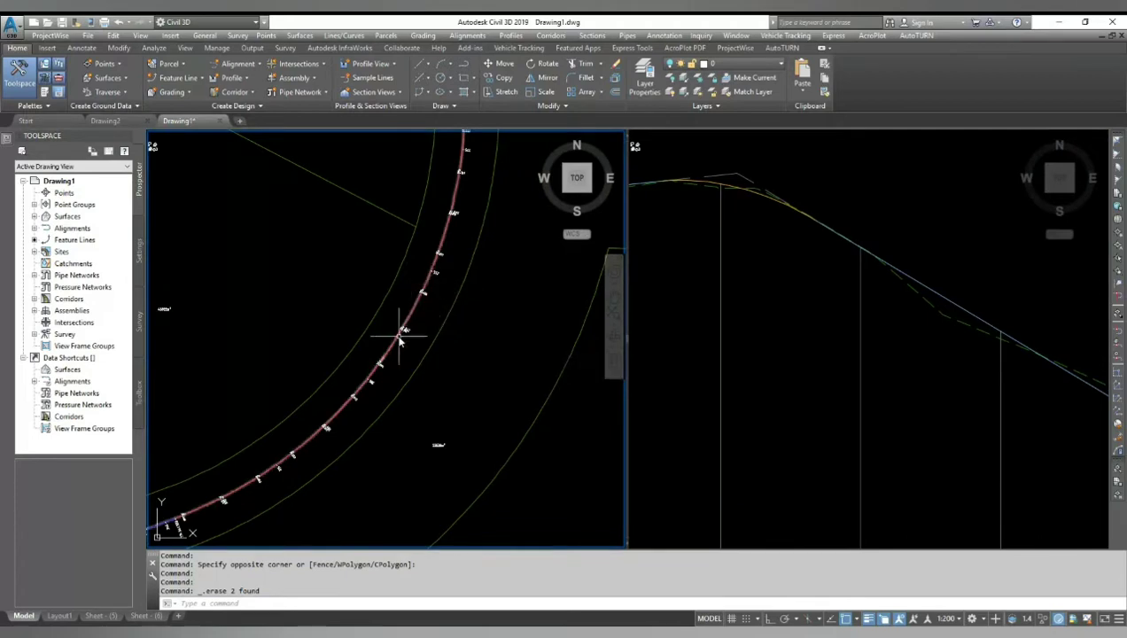
{"action": "mouse_move", "coordinate": [400, 338]}
{"action": "left_click", "coordinate": [725, 314]}
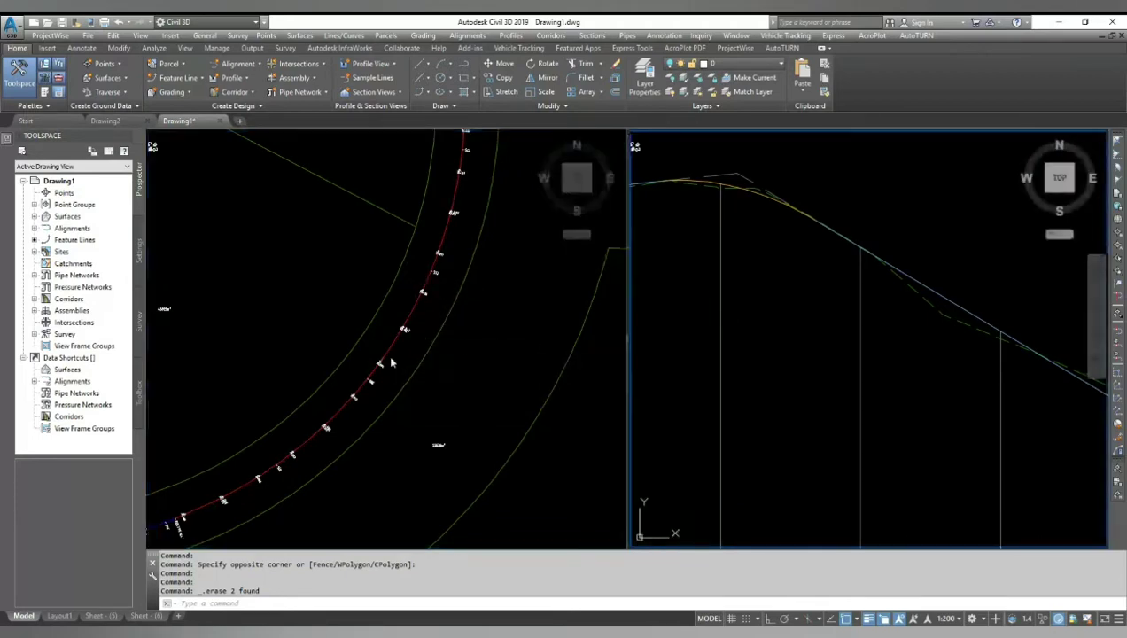
{"action": "left_click", "coordinate": [479, 360]}
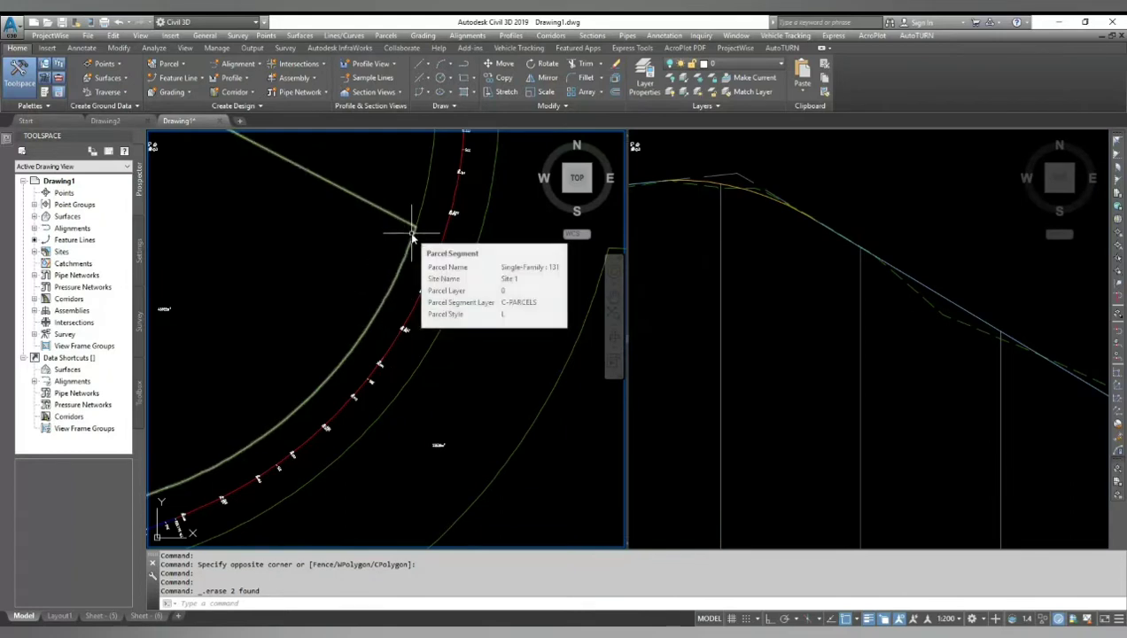
{"action": "left_click", "coordinate": [788, 264]}
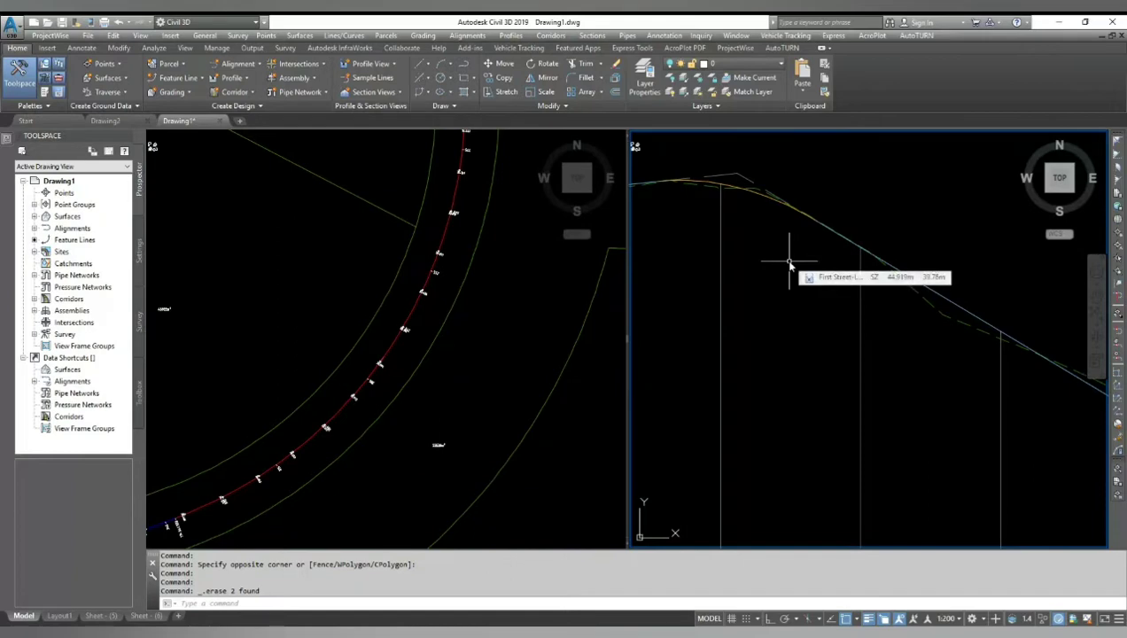
{"action": "scroll", "coordinate": [891, 231], "scroll_direction": "down", "scroll_amount": 5}
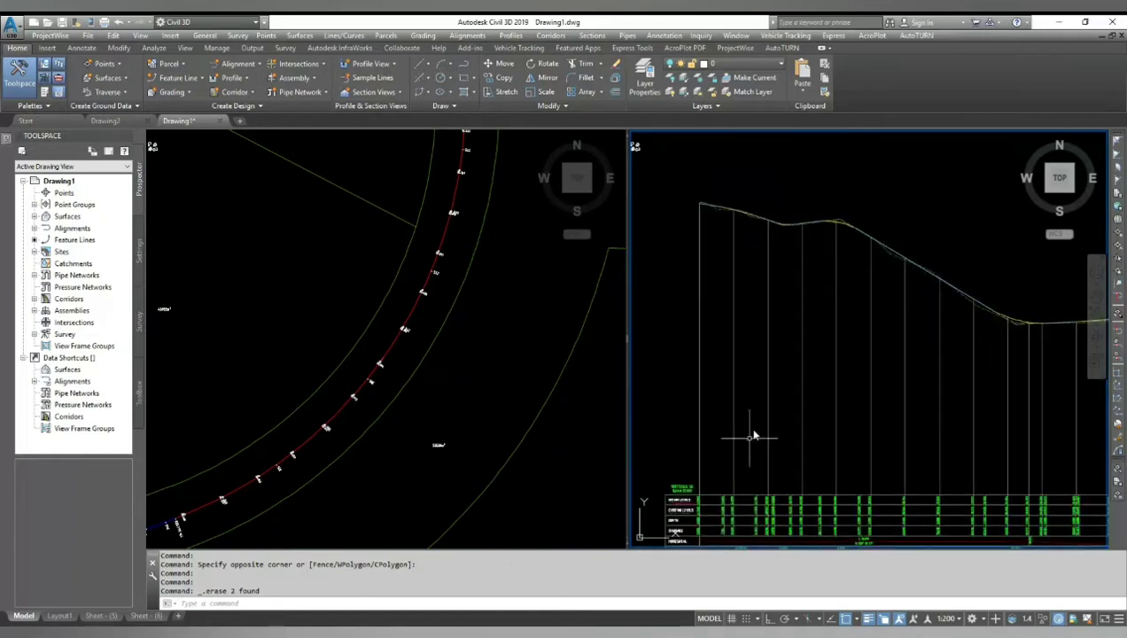
- Select the red First Street alignment in the plan viewport
{"action": "left_click", "coordinate": [567, 372]}
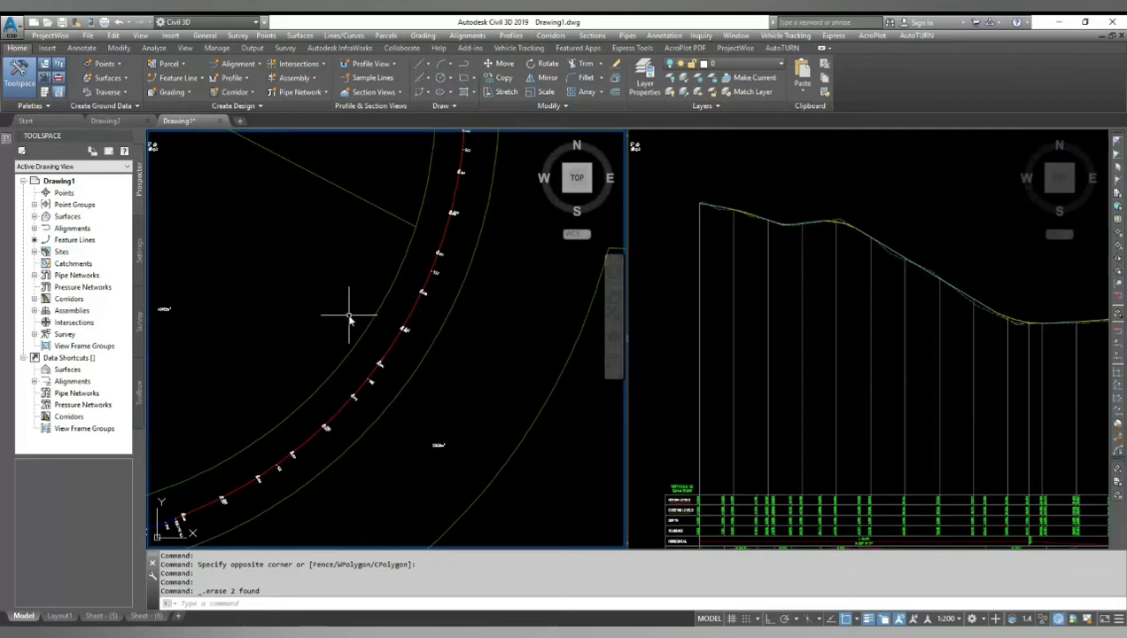
{"action": "left_click", "coordinate": [413, 304]}
{"action": "left_click", "coordinate": [408, 304]}
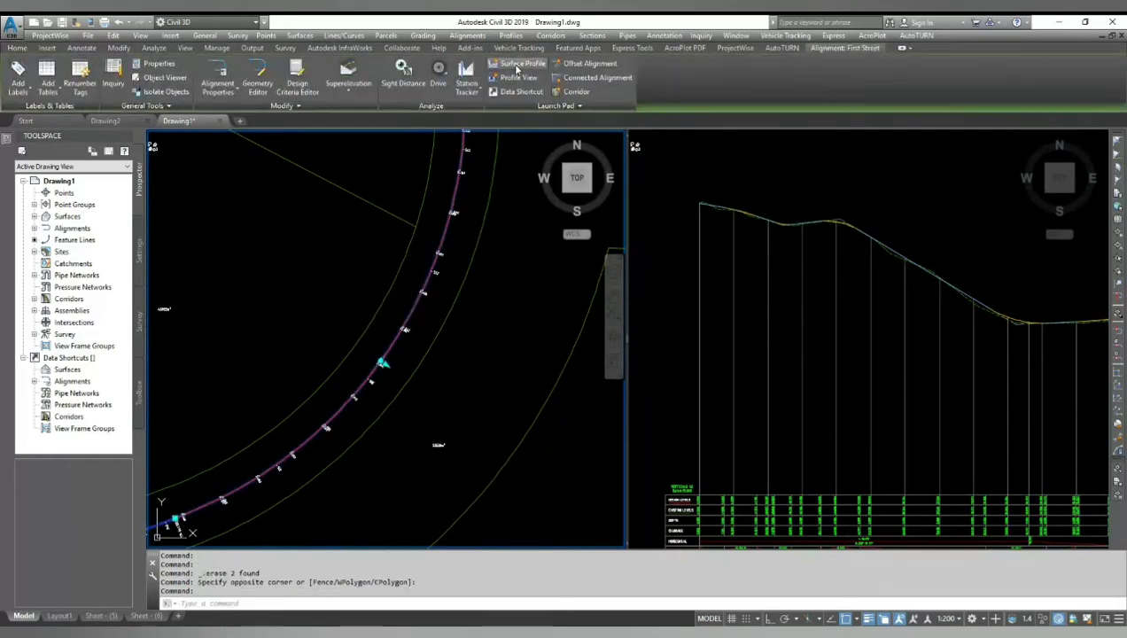
- Start a new surface profile for the First Street alignment from the Launch Pad
{"action": "left_click", "coordinate": [517, 67]}
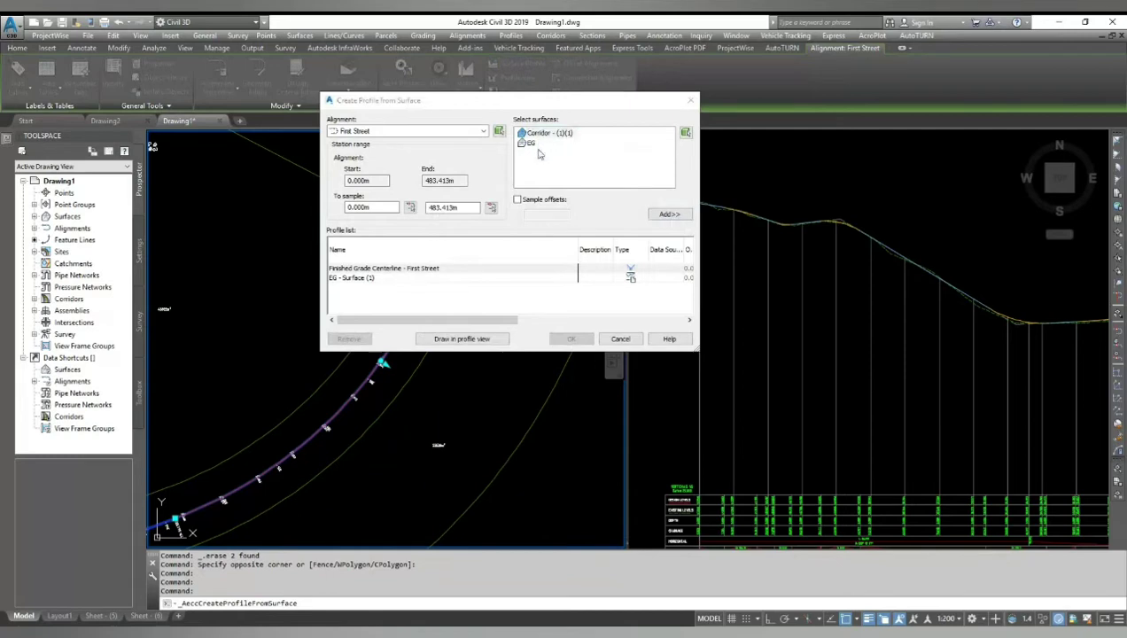
- Add EG surface profiles sampled at offsets 3.5 and -3.5, and begin styling the 3.500 profile
{"action": "left_click", "coordinate": [530, 145]}
{"action": "left_click", "coordinate": [535, 202]}
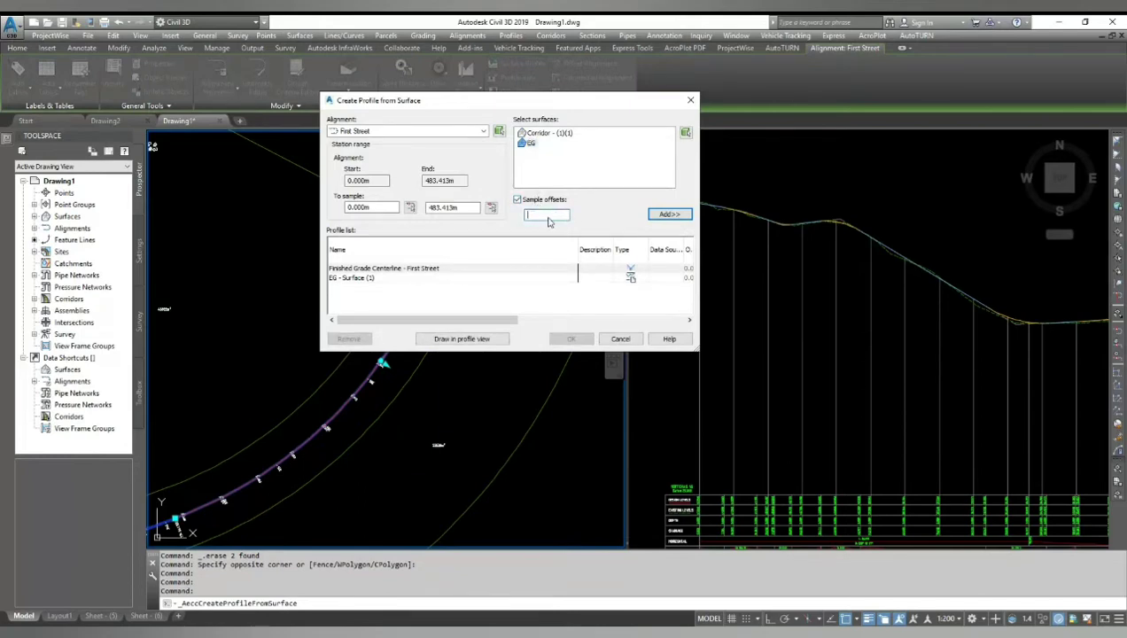
{"action": "left_click", "coordinate": [667, 217]}
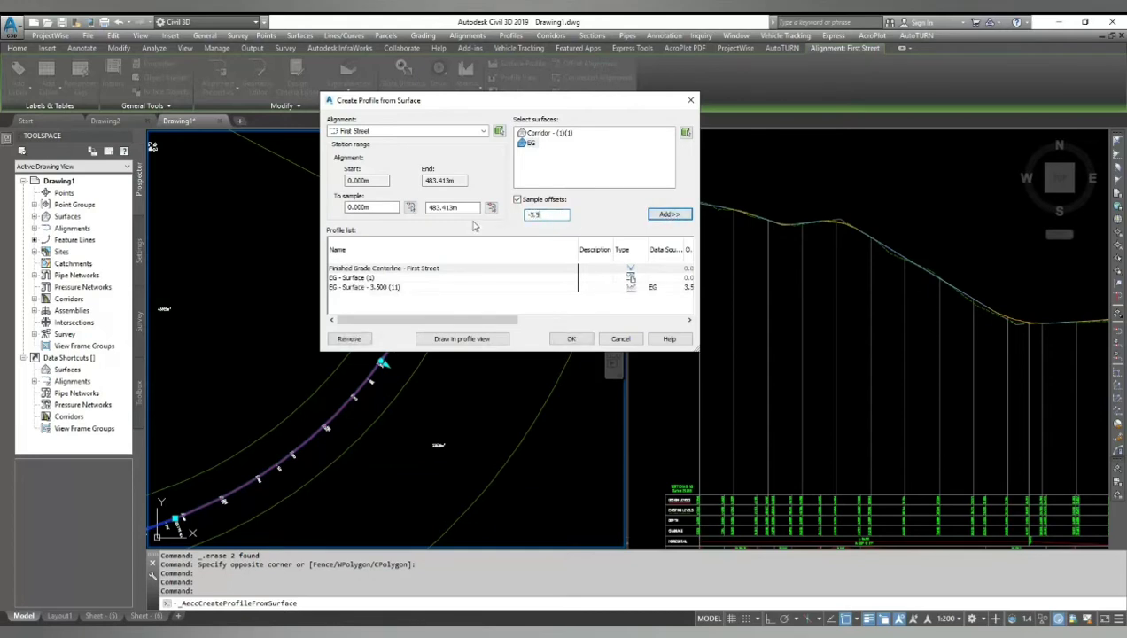
{"action": "left_click", "coordinate": [666, 215]}
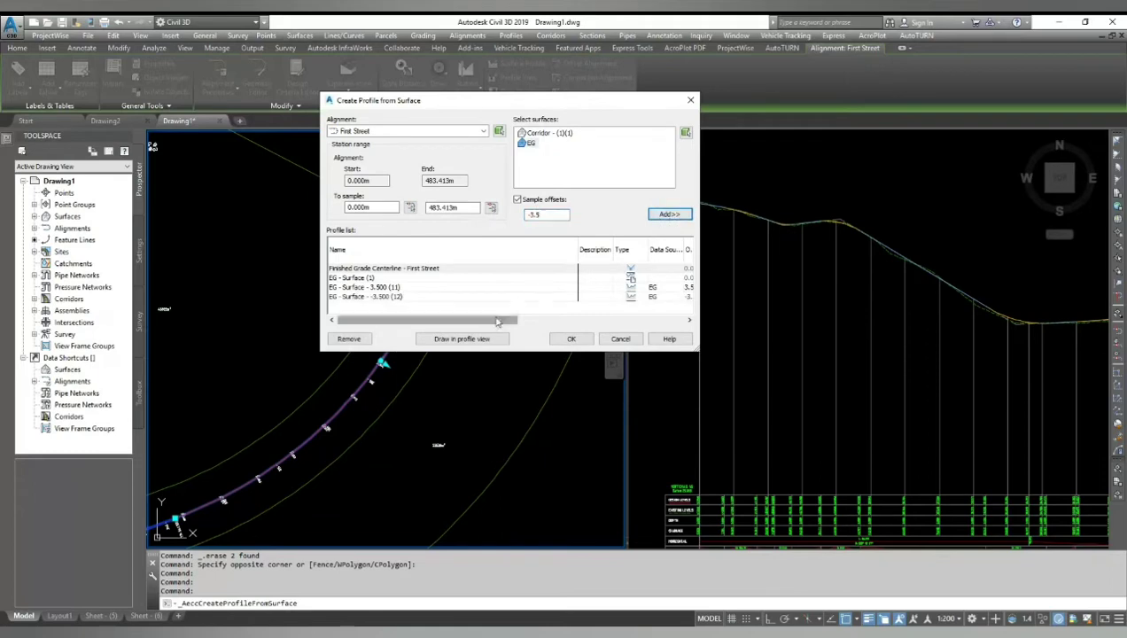
{"action": "left_click_drag", "start_coordinate": [496, 321], "coordinate": [589, 322]}
{"action": "left_click", "coordinate": [631, 287]}
- Set the 3.500 offset profile's style to ANZ_Reference Planes 1%
{"action": "left_click", "coordinate": [349, 285]}
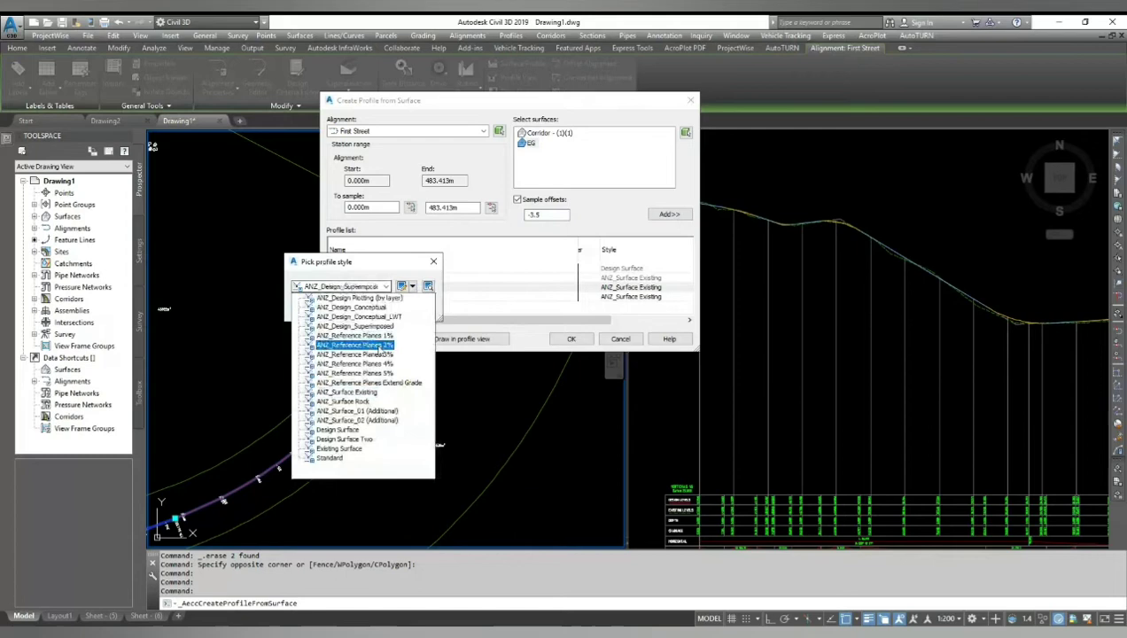
{"action": "left_click", "coordinate": [379, 340]}
{"action": "left_click", "coordinate": [314, 307]}
- Give the -3.500 offset profile the ANZ_Reference Planes 4% style and create the profiles
{"action": "left_click", "coordinate": [671, 297]}
{"action": "left_click", "coordinate": [349, 287]}
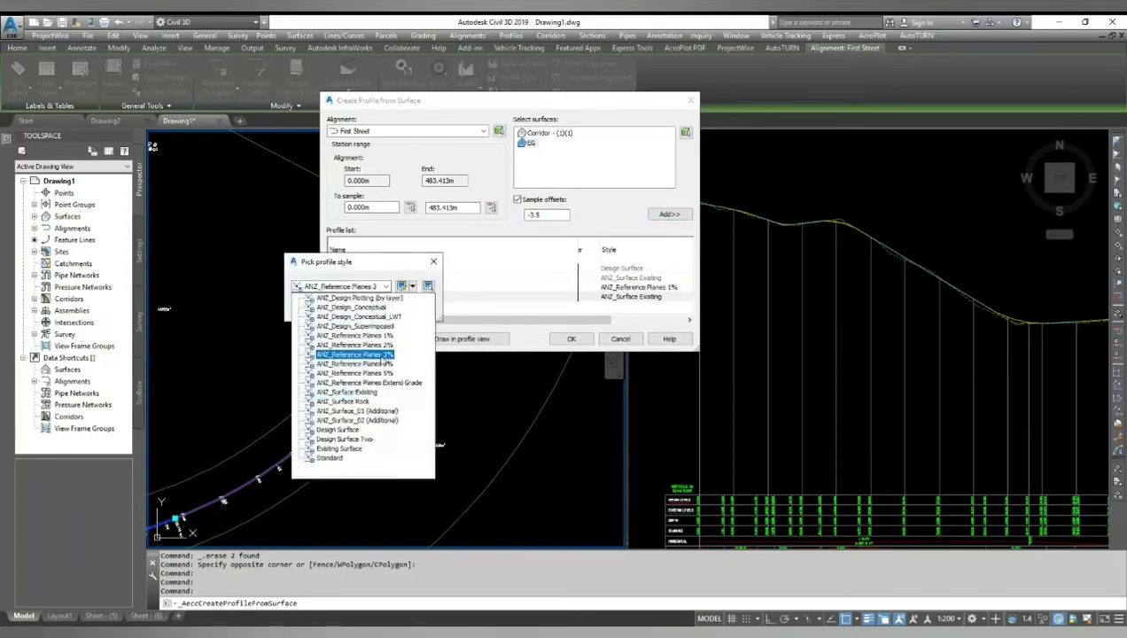
{"action": "left_click", "coordinate": [380, 364]}
{"action": "left_click", "coordinate": [325, 312]}
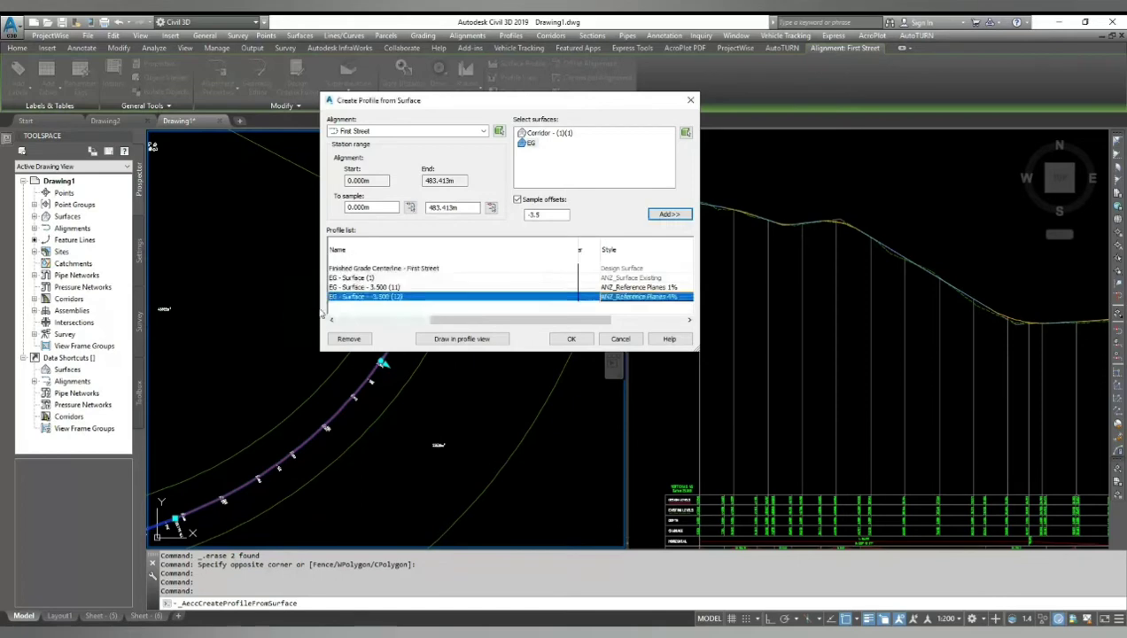
{"action": "left_click", "coordinate": [571, 338]}
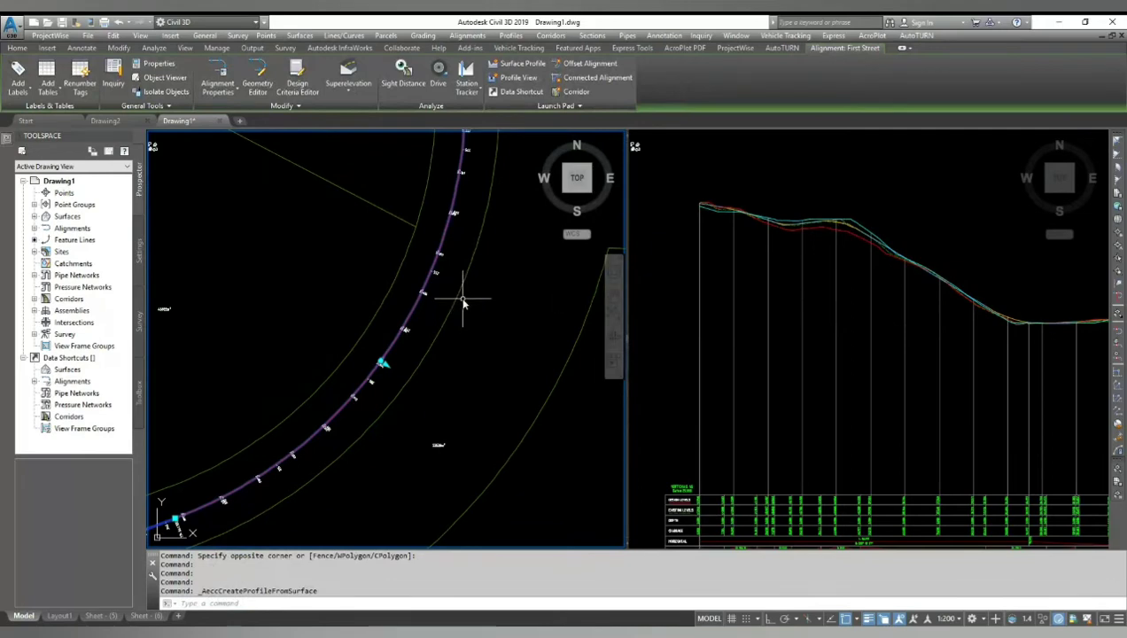
{"action": "mouse_move", "coordinate": [463, 303]}
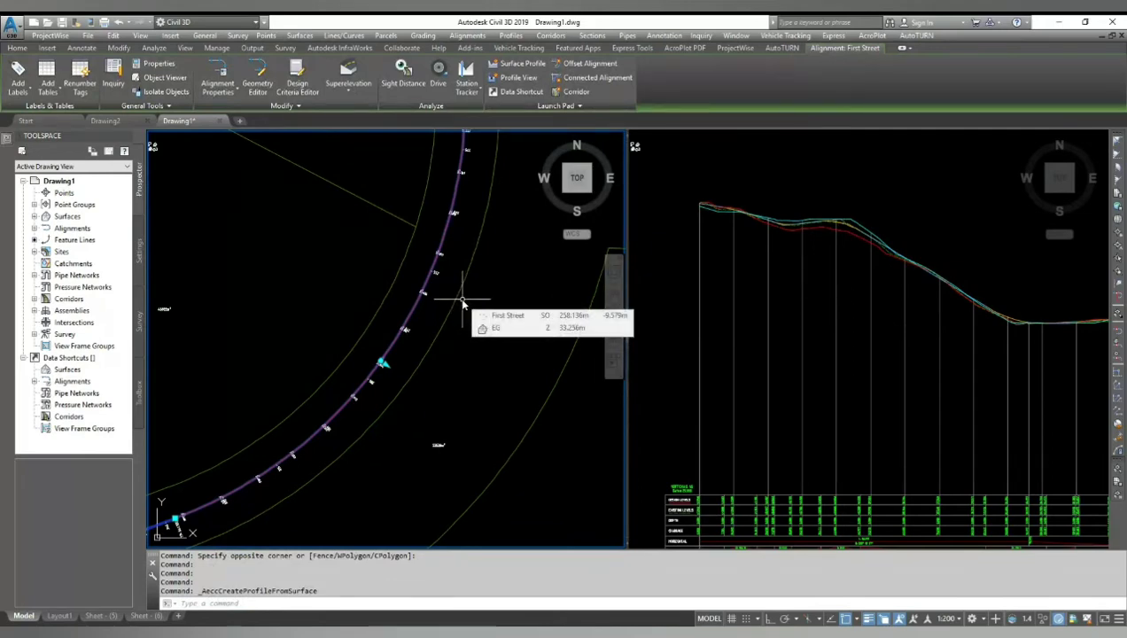
{"action": "left_click", "coordinate": [856, 296]}
{"action": "scroll", "coordinate": [833, 257], "scroll_direction": "up", "scroll_amount": 3}
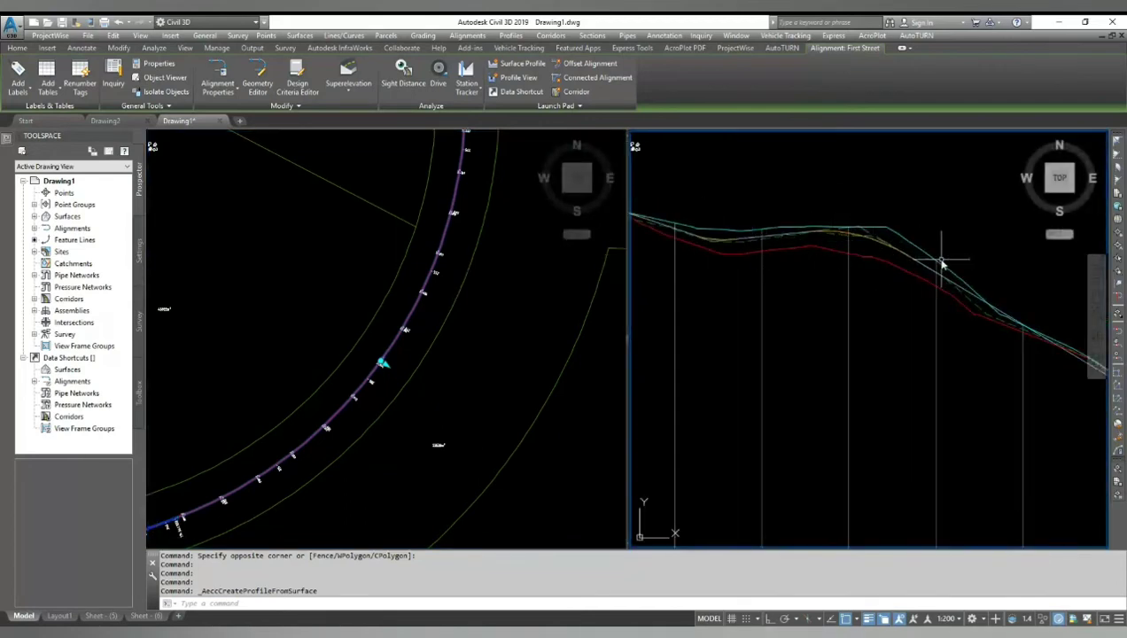
{"action": "scroll", "coordinate": [867, 248], "scroll_direction": "up", "scroll_amount": 2}
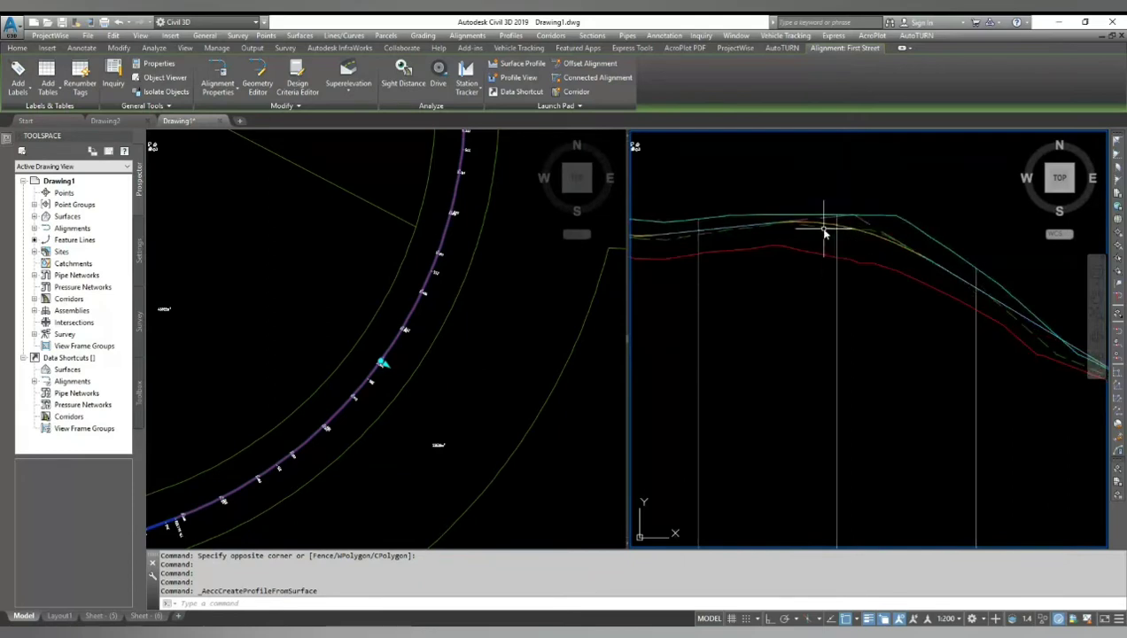
{"action": "mouse_move", "coordinate": [824, 232]}
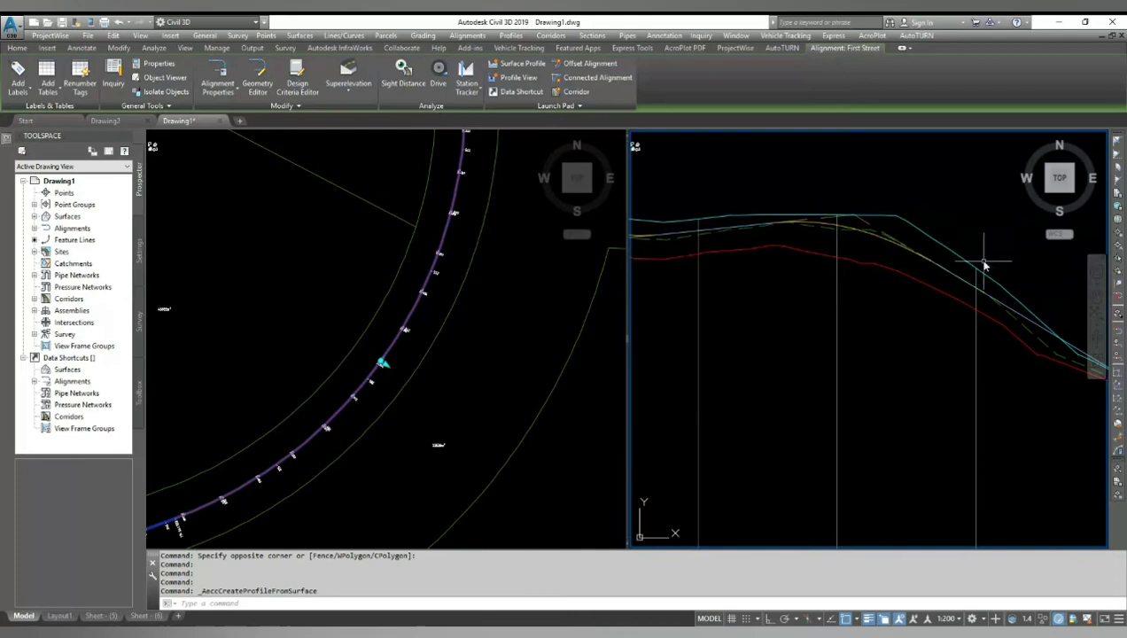
{"action": "scroll", "coordinate": [807, 277], "scroll_direction": "down", "scroll_amount": 4}
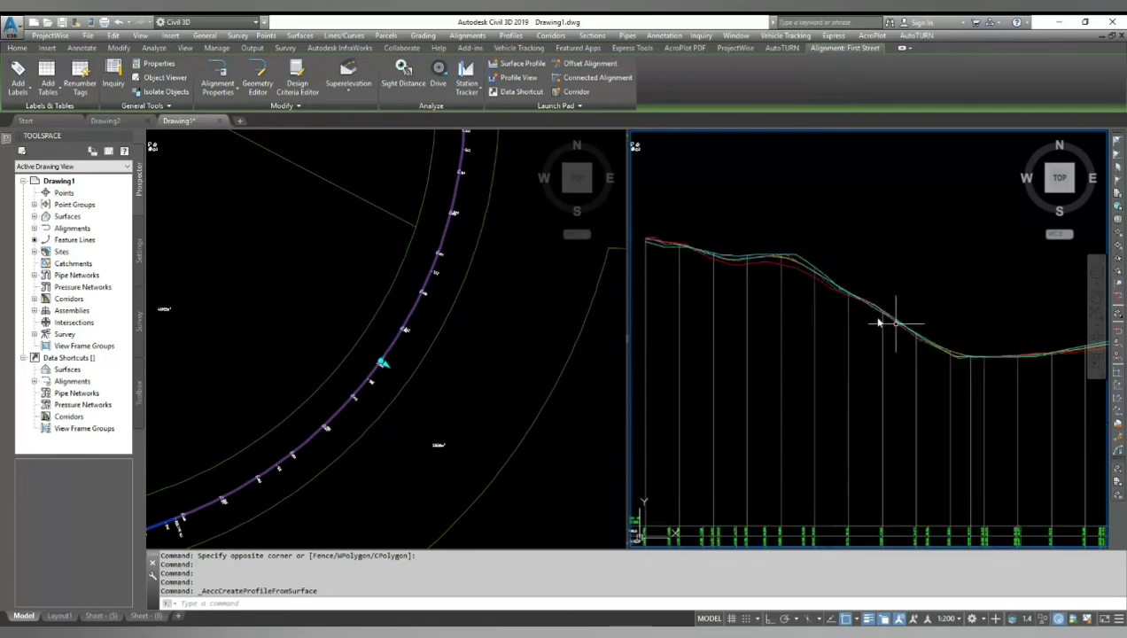
{"action": "scroll", "coordinate": [975, 359], "scroll_direction": "up", "scroll_amount": 2}
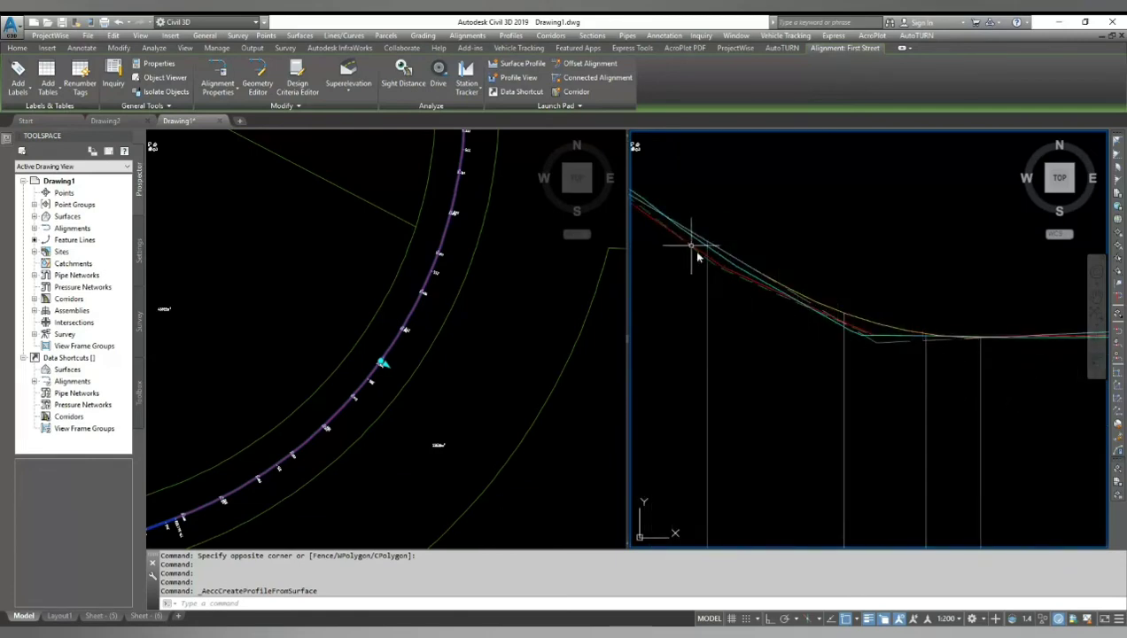
{"action": "scroll", "coordinate": [718, 328], "scroll_direction": "down", "scroll_amount": 2}
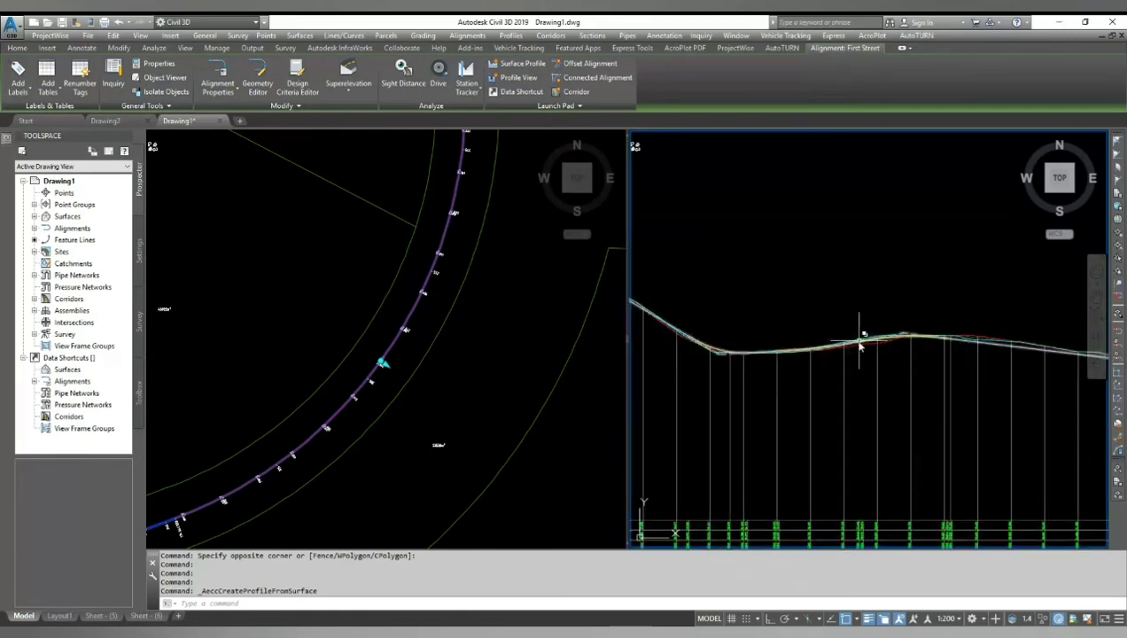
{"action": "scroll", "coordinate": [873, 346], "scroll_direction": "up", "scroll_amount": 1}
{"action": "scroll", "coordinate": [878, 359], "scroll_direction": "up", "scroll_amount": 1}
{"action": "scroll", "coordinate": [931, 306], "scroll_direction": "up", "scroll_amount": 1}
{"action": "scroll", "coordinate": [975, 311], "scroll_direction": "up", "scroll_amount": 1}
{"action": "scroll", "coordinate": [1001, 308], "scroll_direction": "down", "scroll_amount": 1}
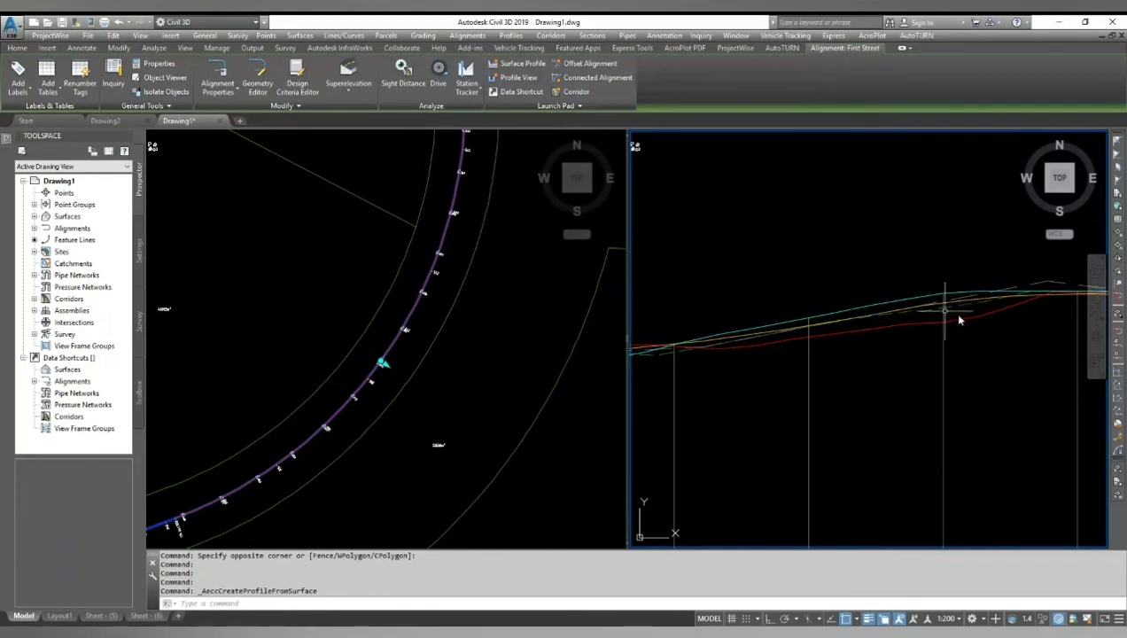
{"action": "scroll", "coordinate": [913, 312], "scroll_direction": "up", "scroll_amount": 2}
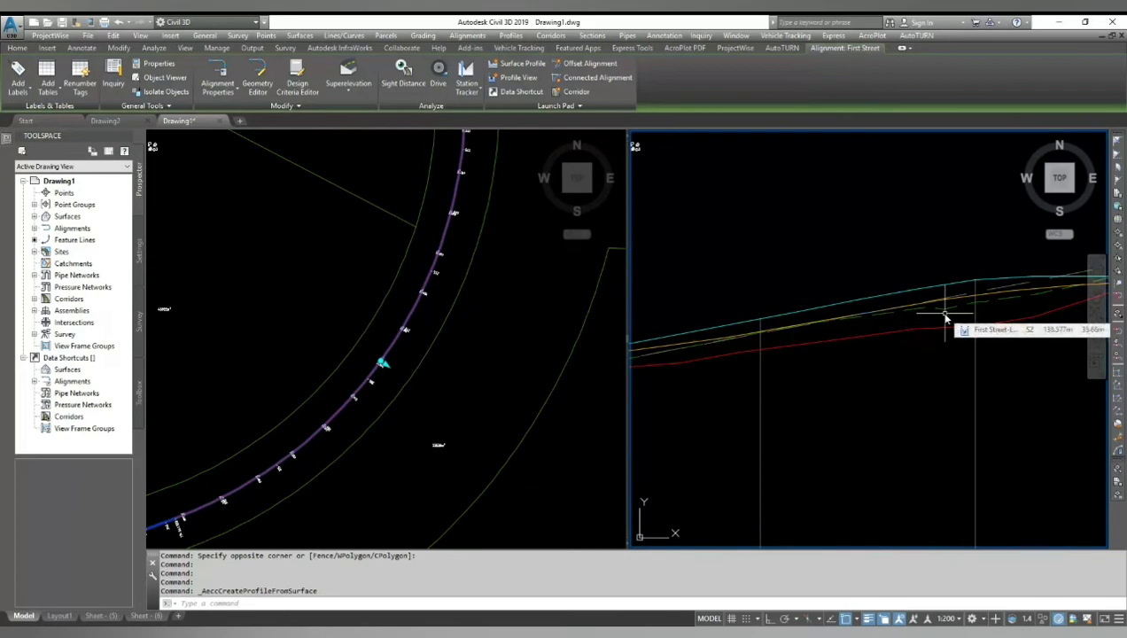
{"action": "scroll", "coordinate": [1004, 333], "scroll_direction": "down", "scroll_amount": 2}
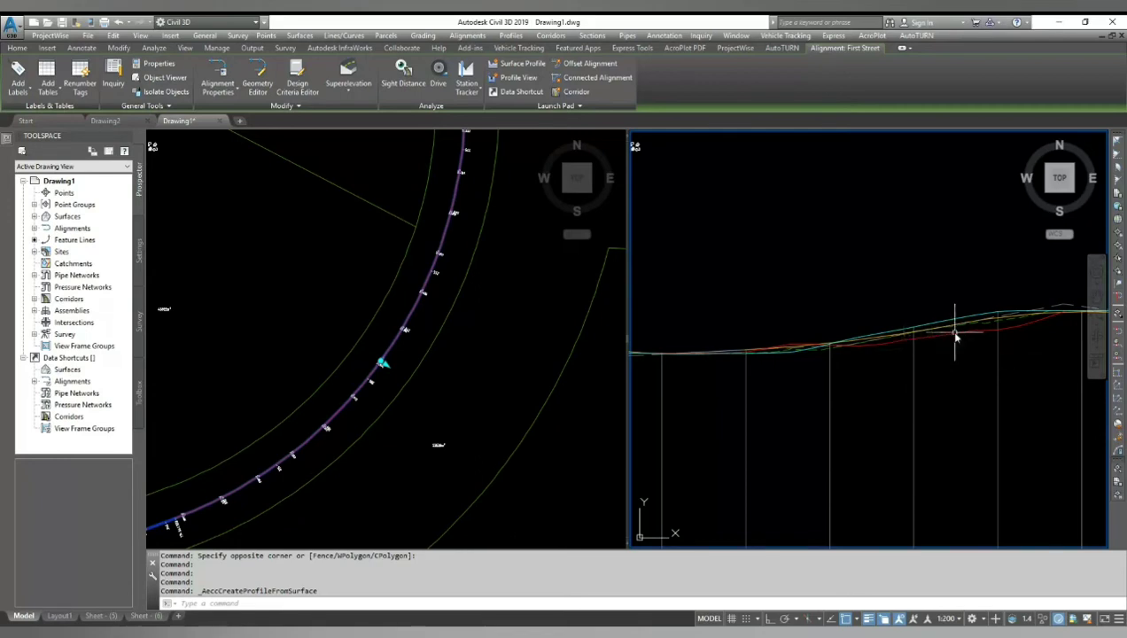
{"action": "middle_click_drag", "start_coordinate": [956, 339], "coordinate": [689, 306]}
{"action": "scroll", "coordinate": [1106, 319], "scroll_direction": "up", "scroll_amount": 2}
{"action": "scroll", "coordinate": [714, 350], "scroll_direction": "down", "scroll_amount": 2}
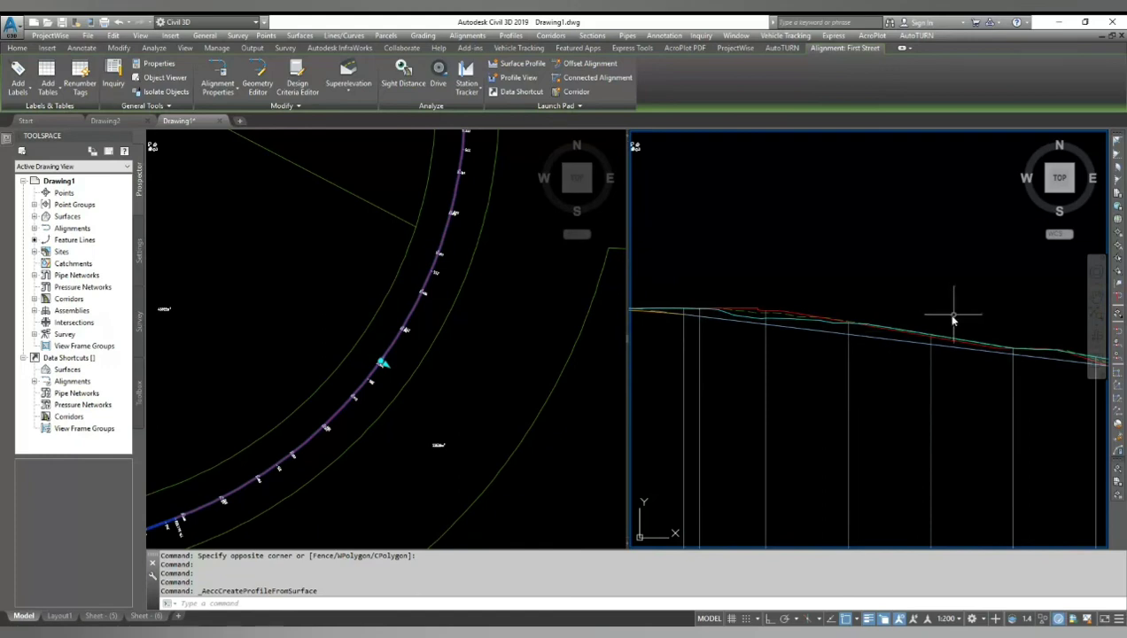
{"action": "scroll", "coordinate": [940, 312], "scroll_direction": "down", "scroll_amount": 2}
{"action": "scroll", "coordinate": [783, 321], "scroll_direction": "up", "scroll_amount": 3}
{"action": "scroll", "coordinate": [893, 269], "scroll_direction": "down", "scroll_amount": 3}
{"action": "scroll", "coordinate": [846, 479], "scroll_direction": "up", "scroll_amount": 3}
{"action": "scroll", "coordinate": [891, 394], "scroll_direction": "down", "scroll_amount": 3}
{"action": "scroll", "coordinate": [674, 399], "scroll_direction": "up", "scroll_amount": 2}
{"action": "scroll", "coordinate": [777, 379], "scroll_direction": "up", "scroll_amount": 2}
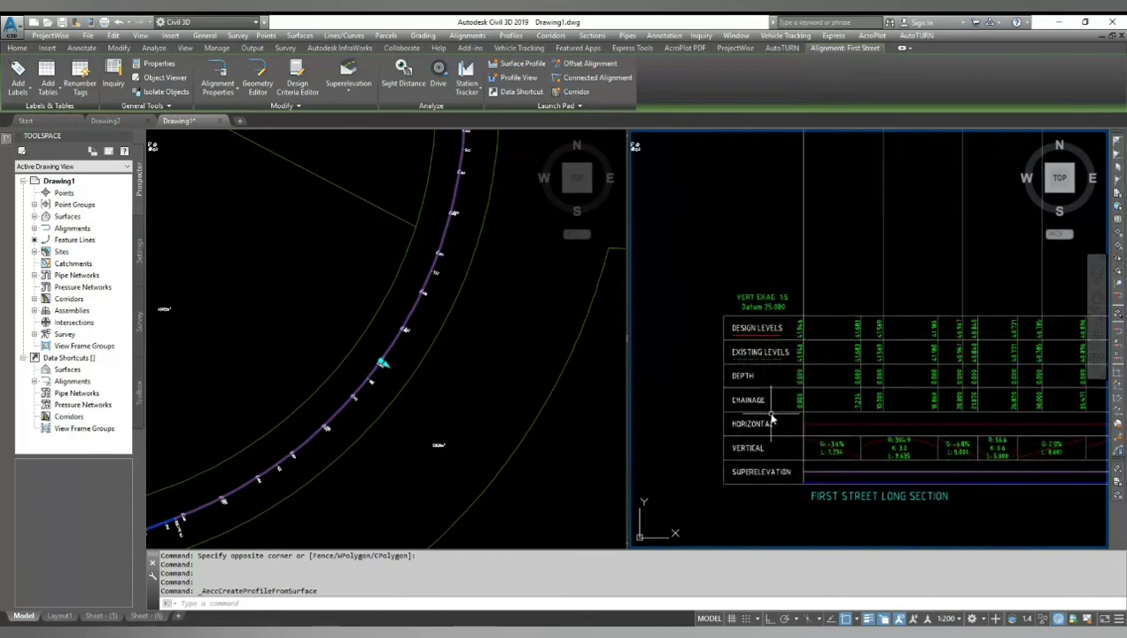
{"action": "scroll", "coordinate": [760, 426], "scroll_direction": "down", "scroll_amount": 2}
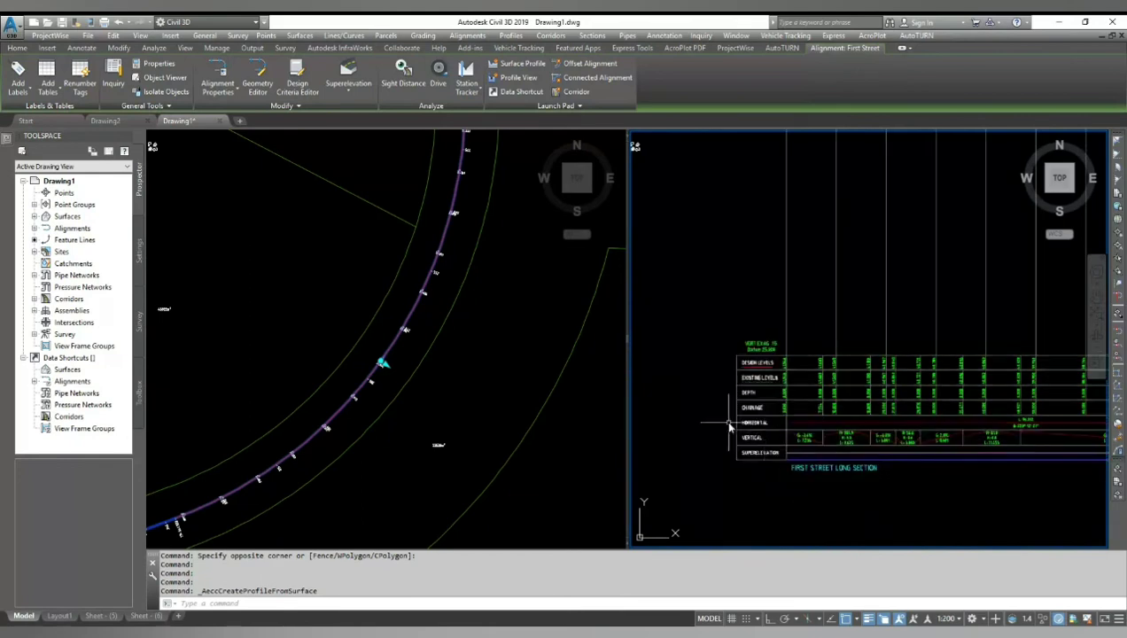
{"action": "scroll", "coordinate": [730, 427], "scroll_direction": "down", "scroll_amount": 2}
{"action": "scroll", "coordinate": [829, 251], "scroll_direction": "up", "scroll_amount": 5}
{"action": "scroll", "coordinate": [831, 252], "scroll_direction": "down", "scroll_amount": 1}
{"action": "scroll", "coordinate": [660, 276], "scroll_direction": "down", "scroll_amount": 4}
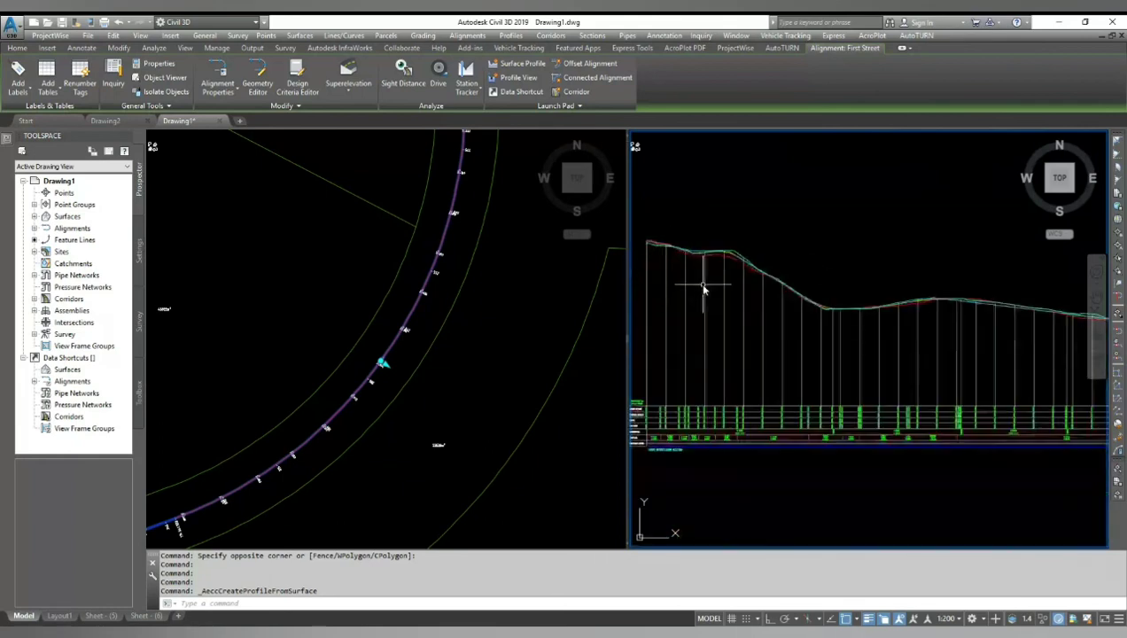
{"action": "scroll", "coordinate": [706, 308], "scroll_direction": "down", "scroll_amount": 2}
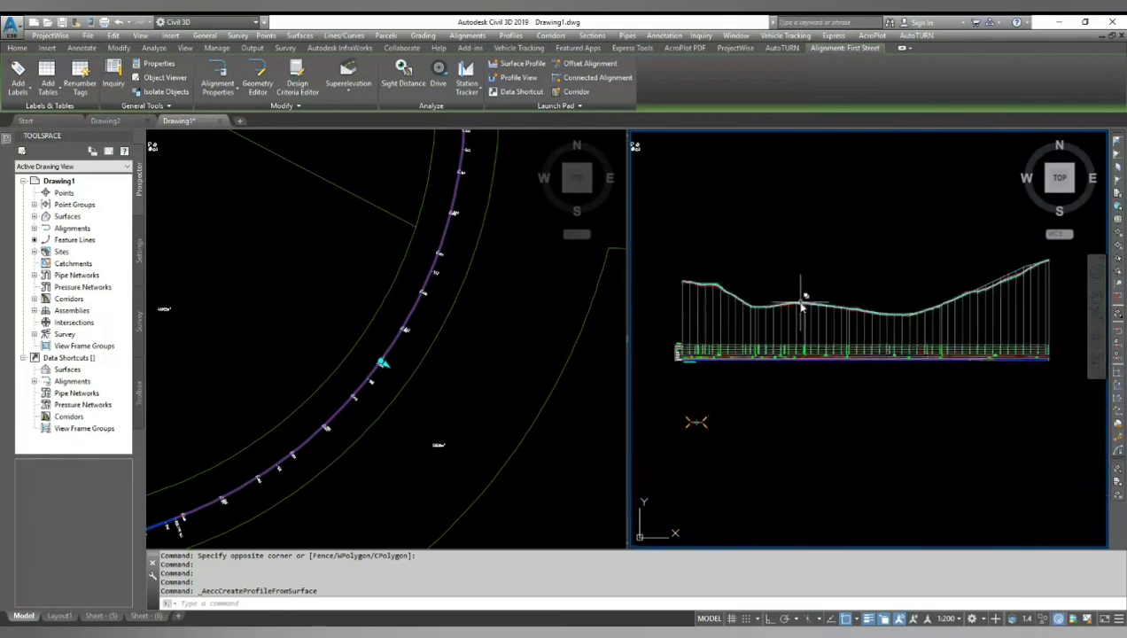
{"action": "scroll", "coordinate": [939, 307], "scroll_direction": "up", "scroll_amount": 3}
{"action": "scroll", "coordinate": [951, 322], "scroll_direction": "down", "scroll_amount": 3}
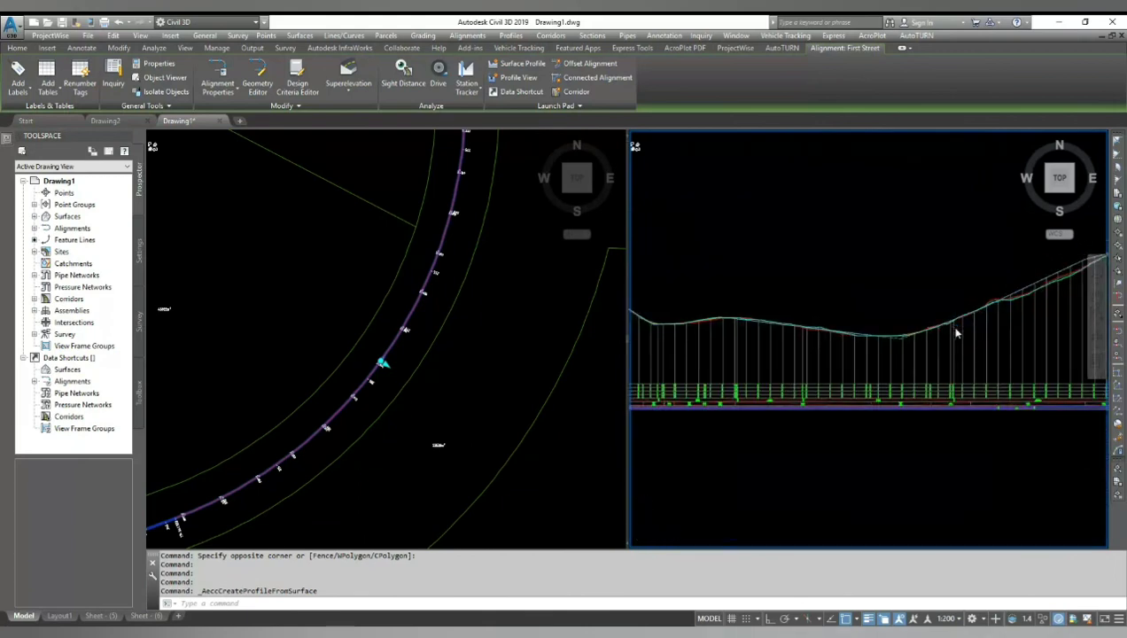
{"action": "left_click", "coordinate": [520, 314]}
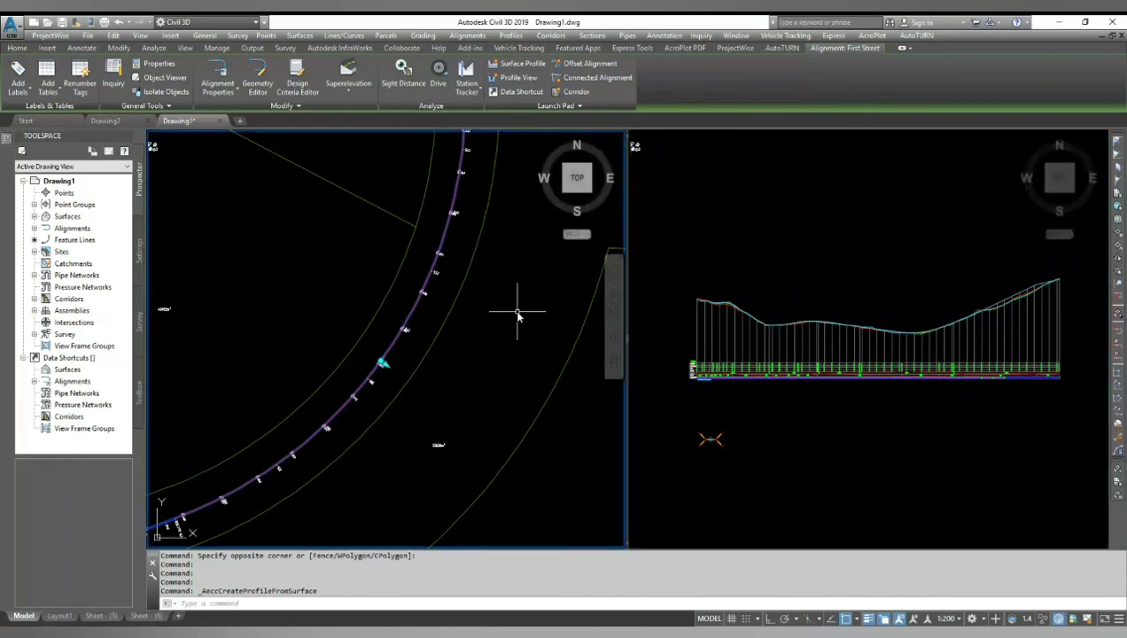